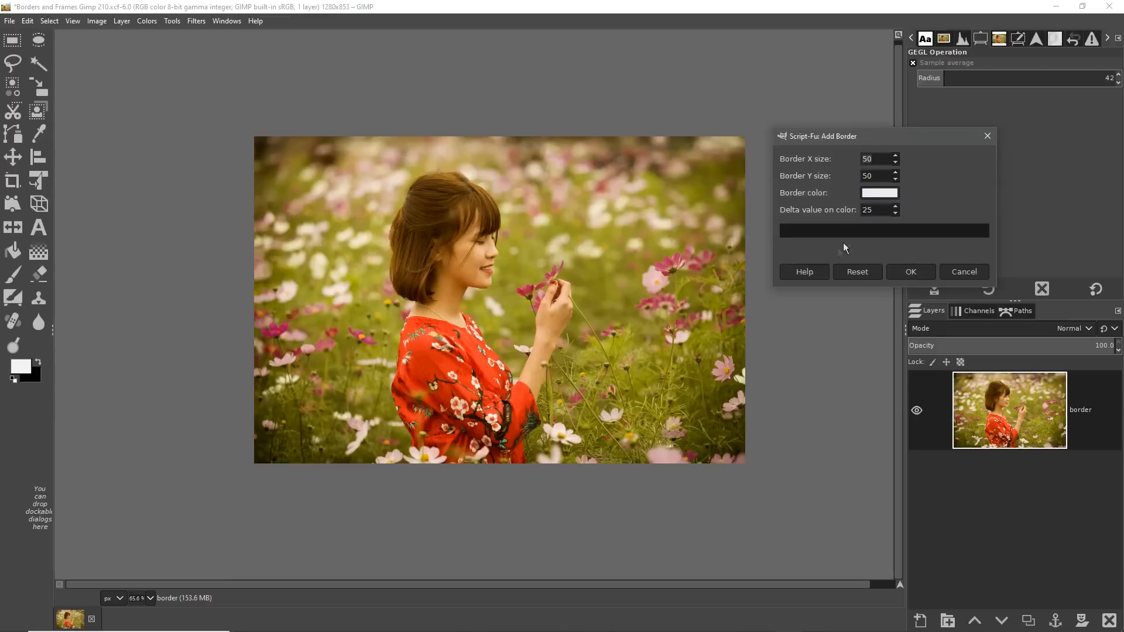
Add a white border around the photo with X and Y size 50 and a delta value on color of 25
left_click_drag(873, 210, 859, 212)
left_click(907, 273)
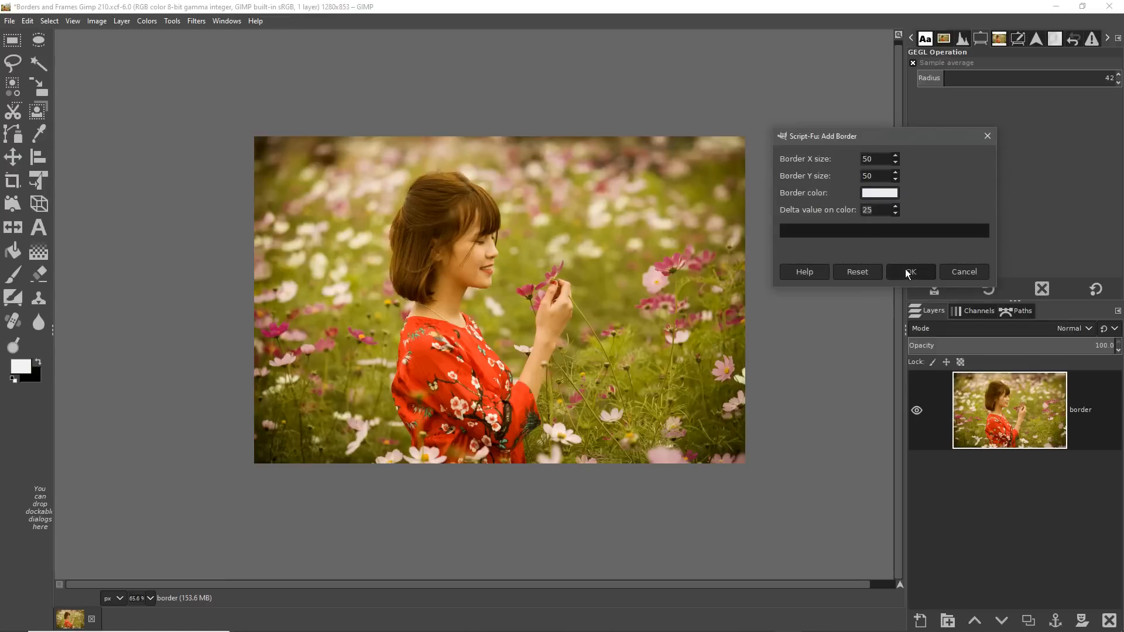
left_click_drag(735, 211, 729, 193)
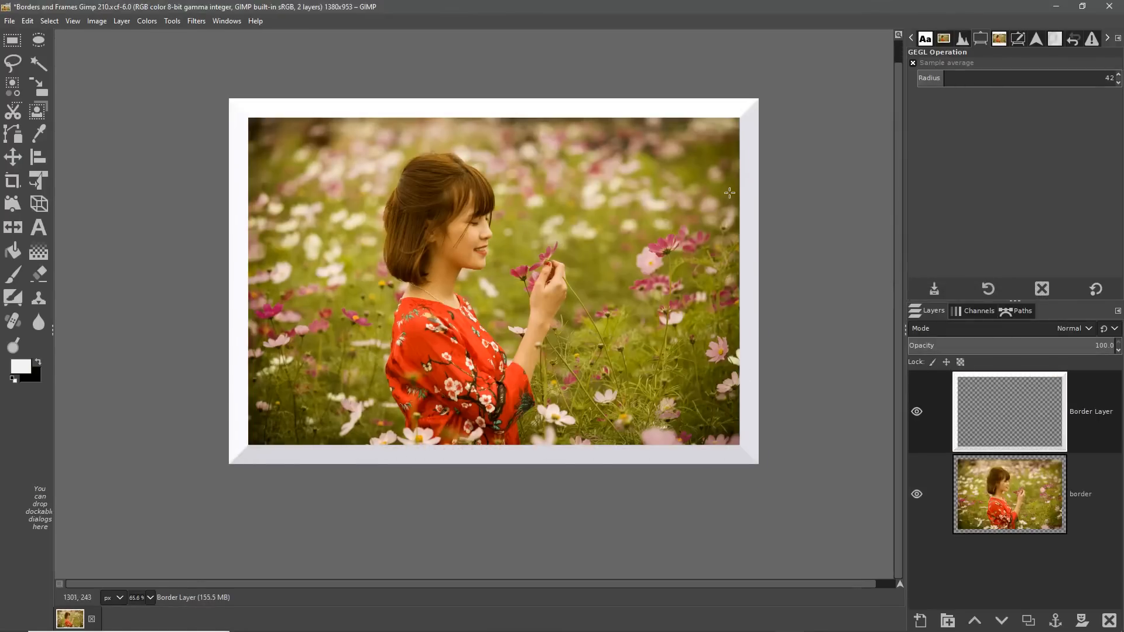
scroll(691, 122, "up", 1)
left_click_drag(745, 139, 716, 97)
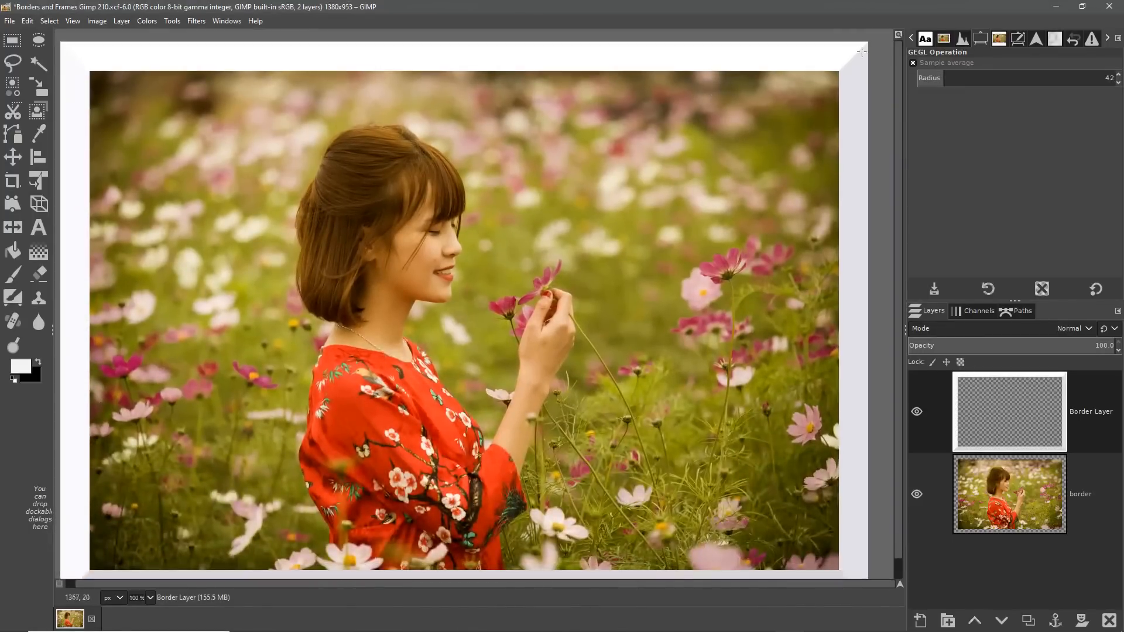
Compare the photo with and without the Border Layer and examine the bevelled border's corner up close
left_click(916, 411)
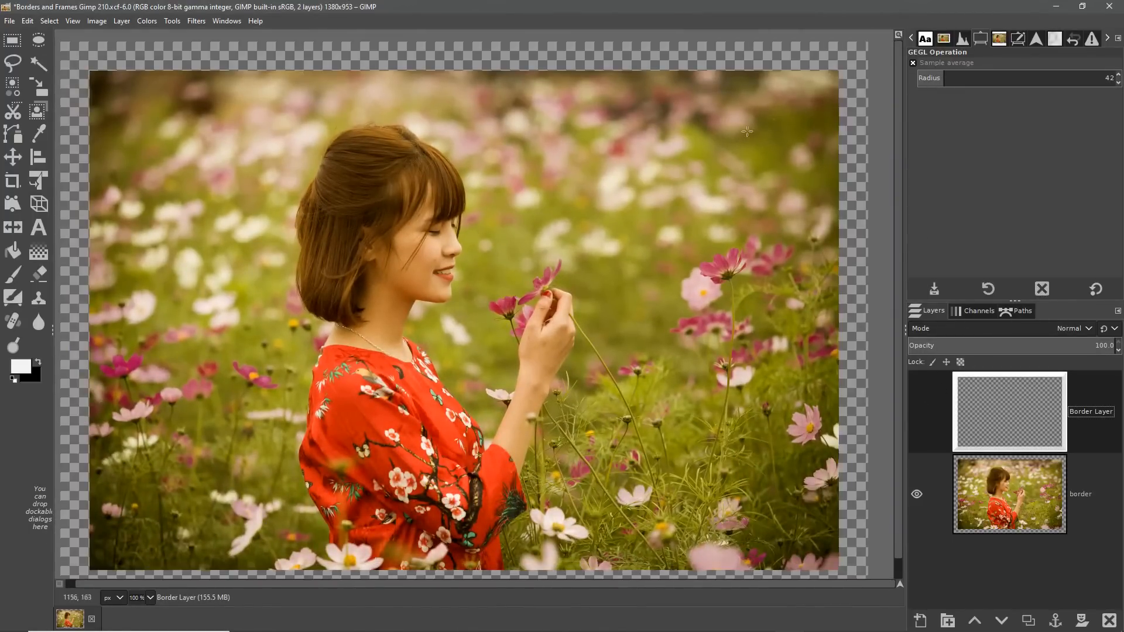
left_click(916, 411)
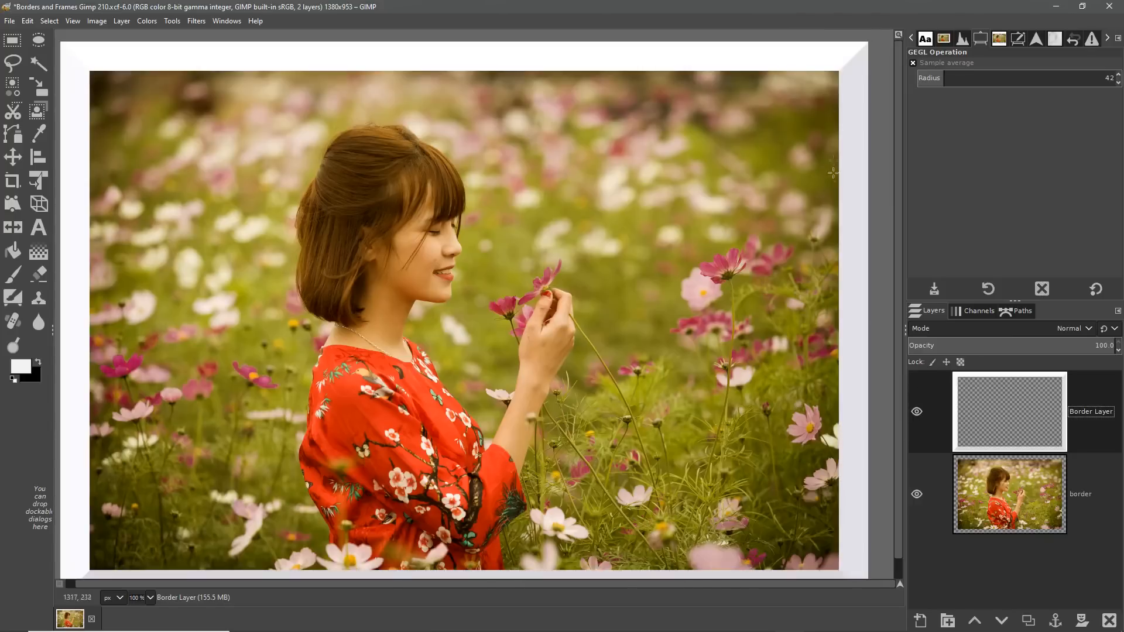
scroll(815, 155, "up", 3)
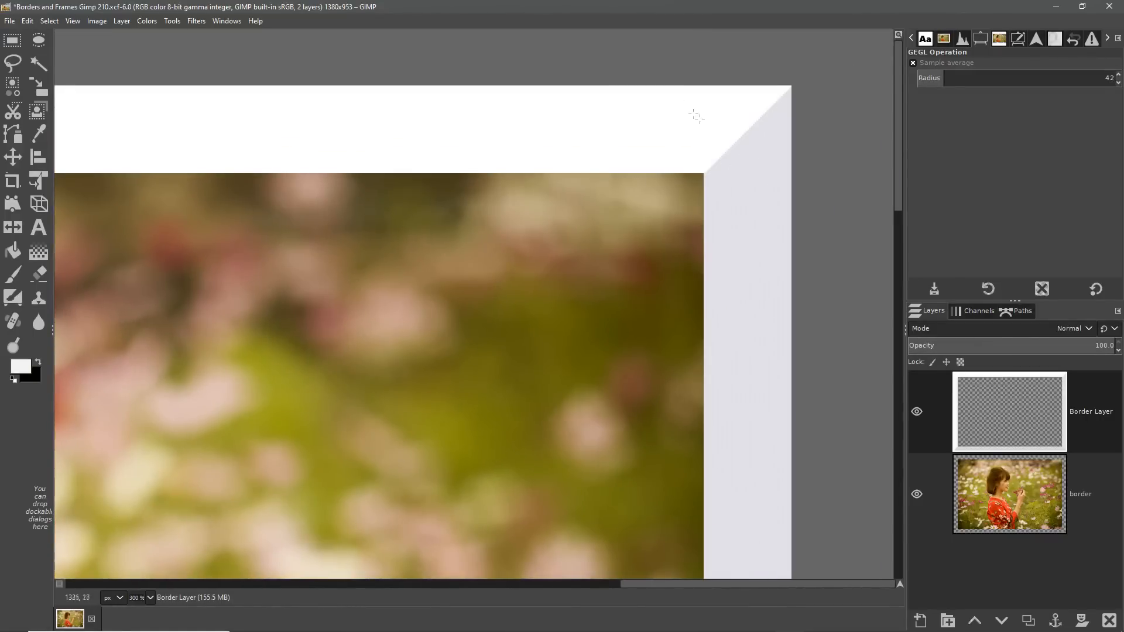
scroll(717, 186, "down", 4)
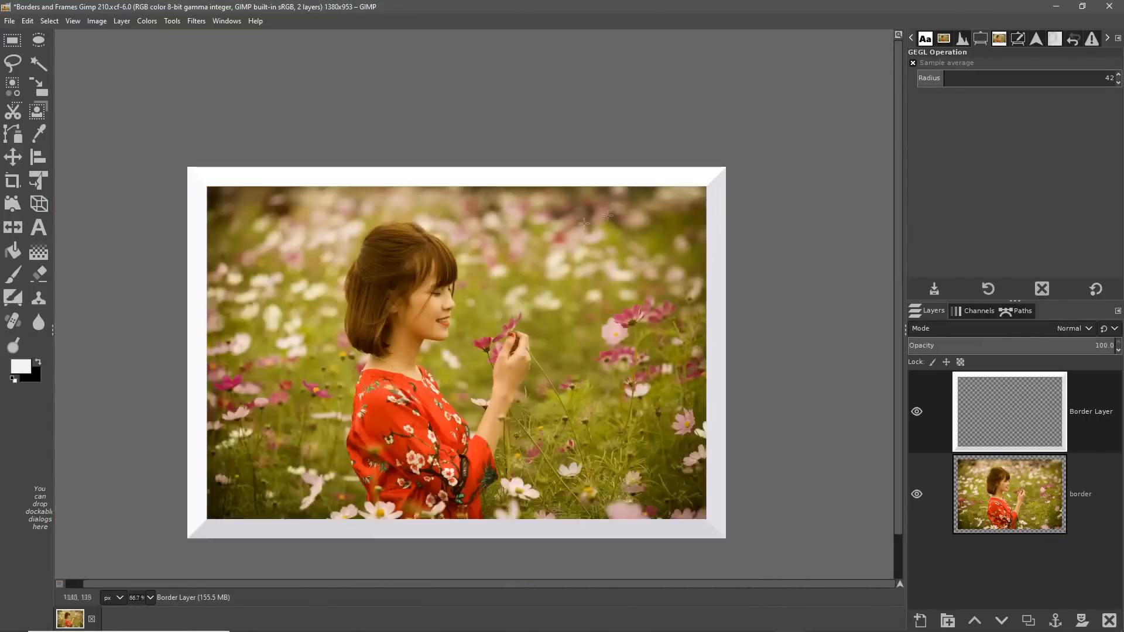
scroll(650, 137, "up", 2)
scroll(650, 138, "down", 2)
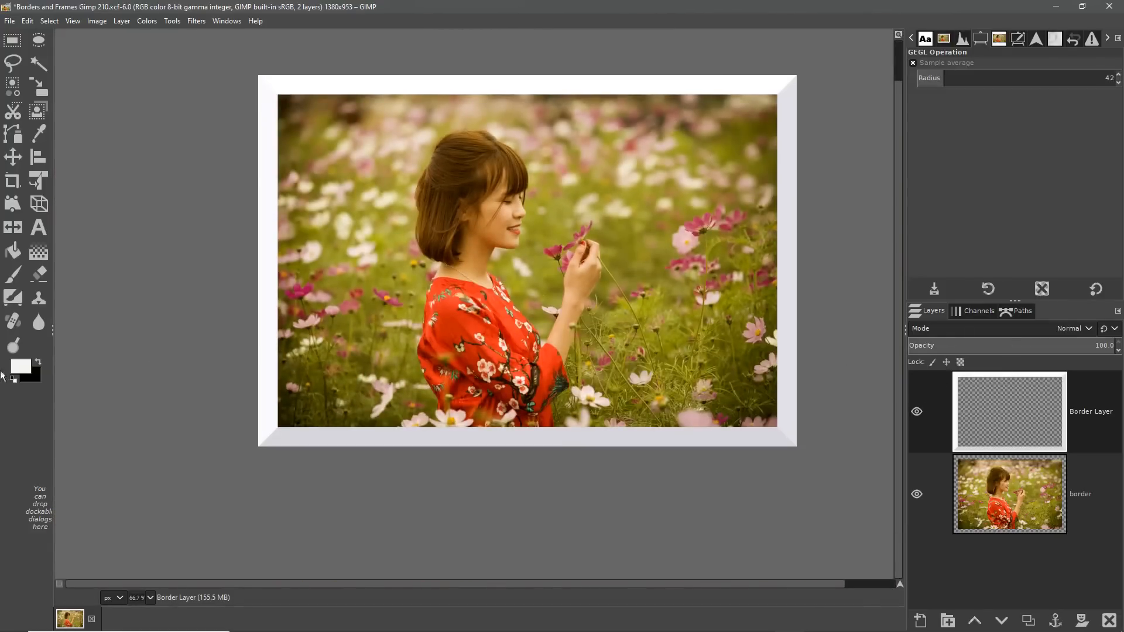
Fill the Border Layer beneath the photo with the foreground color and recolor it with Colorize
left_click_drag(19, 367, 1021, 529)
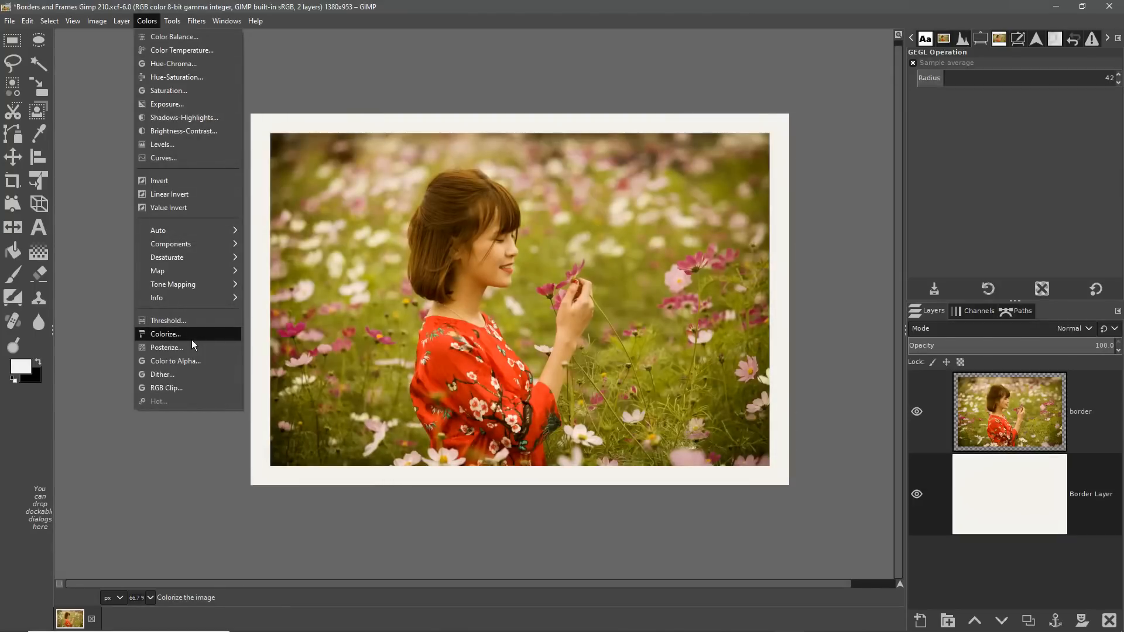
left_click(191, 336)
left_click_drag(843, 235, 922, 233)
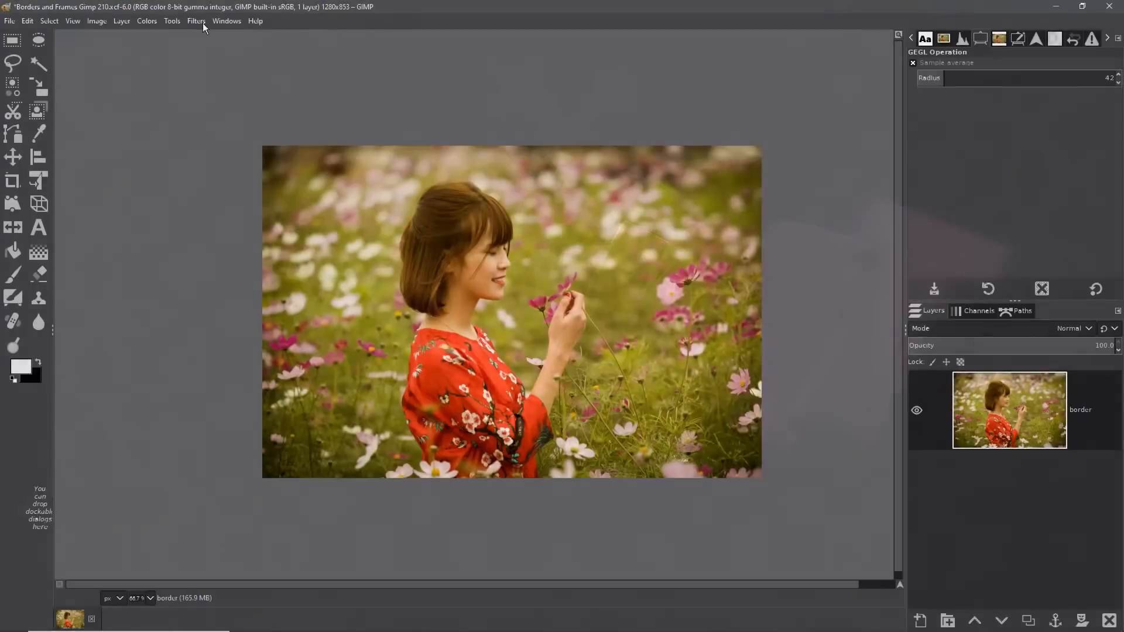
Open the G'MIC-Qt filter for the photo and preview the saved Frame [fuzzy] filter
left_click(203, 23)
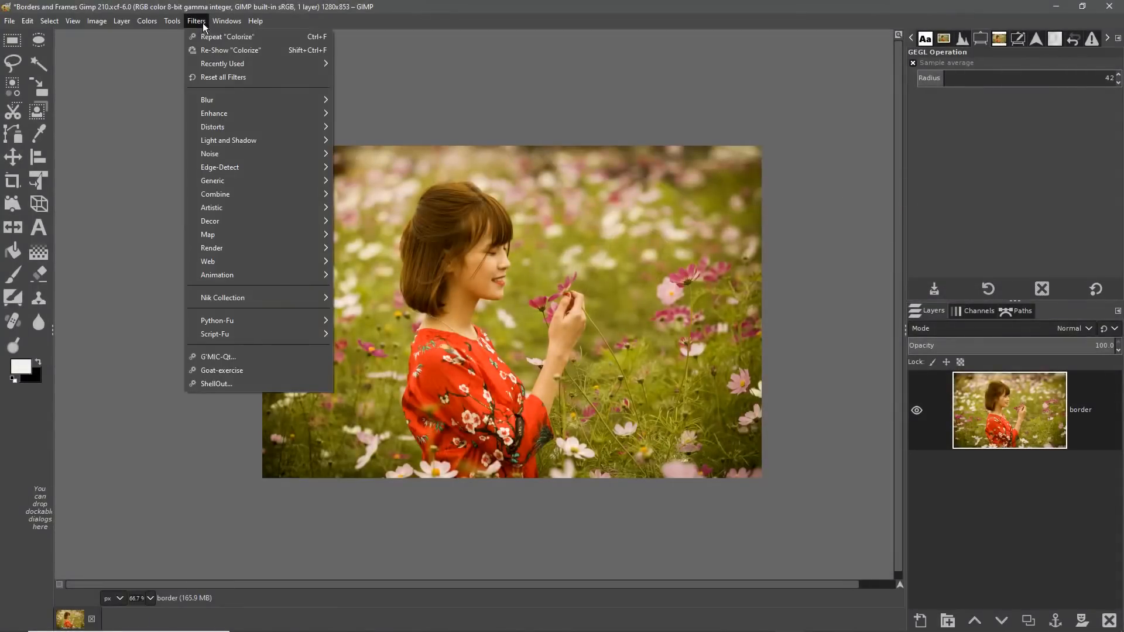
left_click(228, 357)
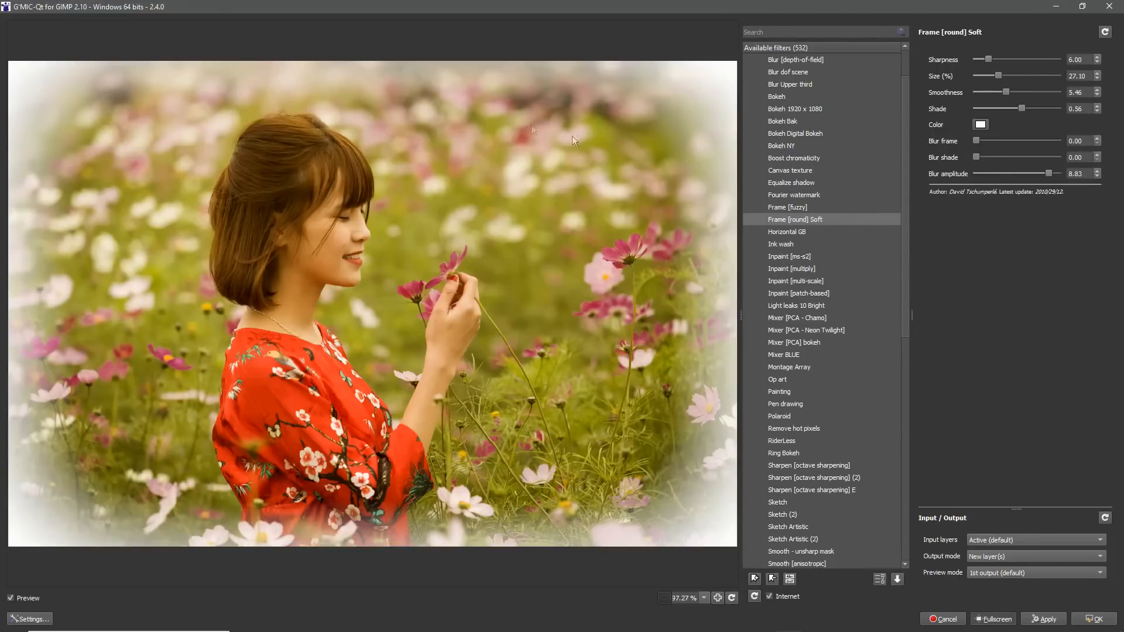
left_click(813, 209)
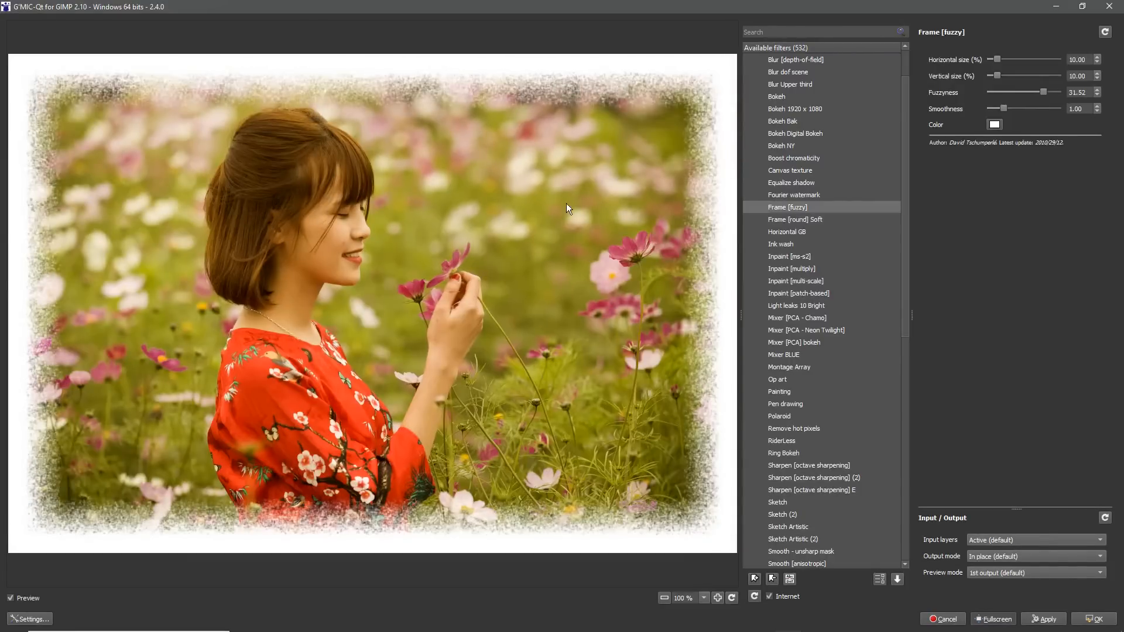
Search the G'MIC filters for "frame" and select the Frame [regular] filter
left_click(795, 32)
type("fr")
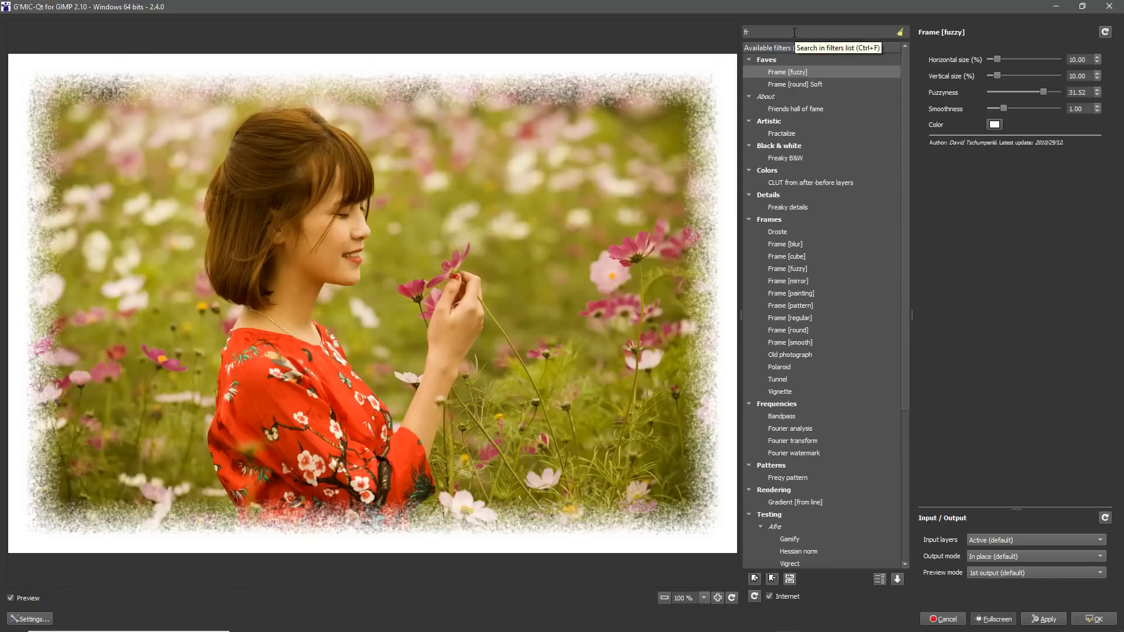
type("a")
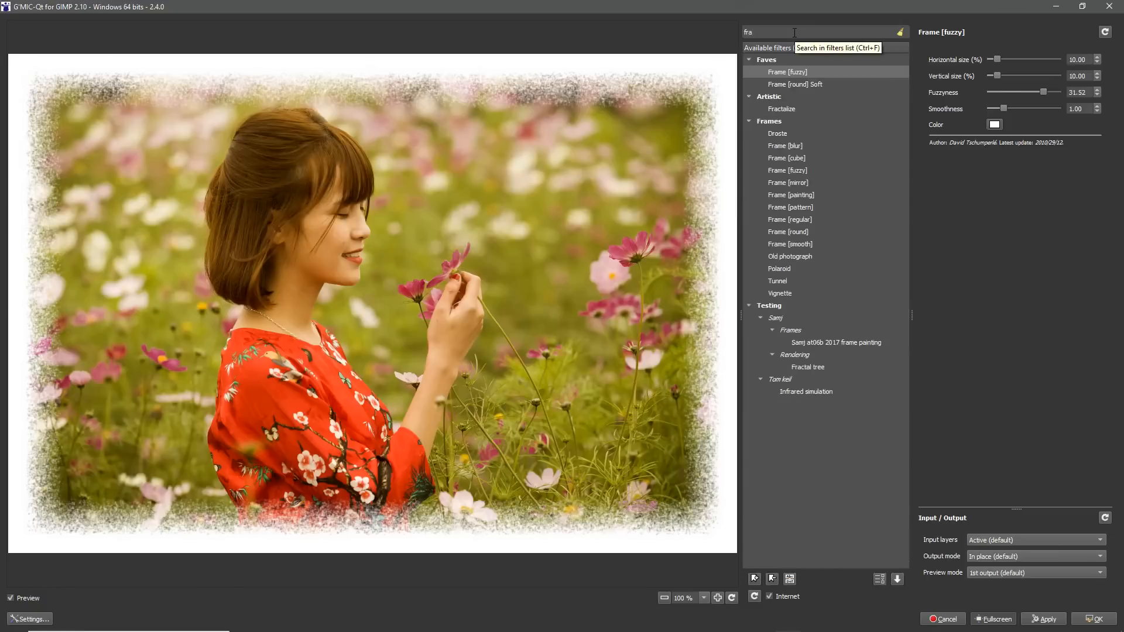
type("me")
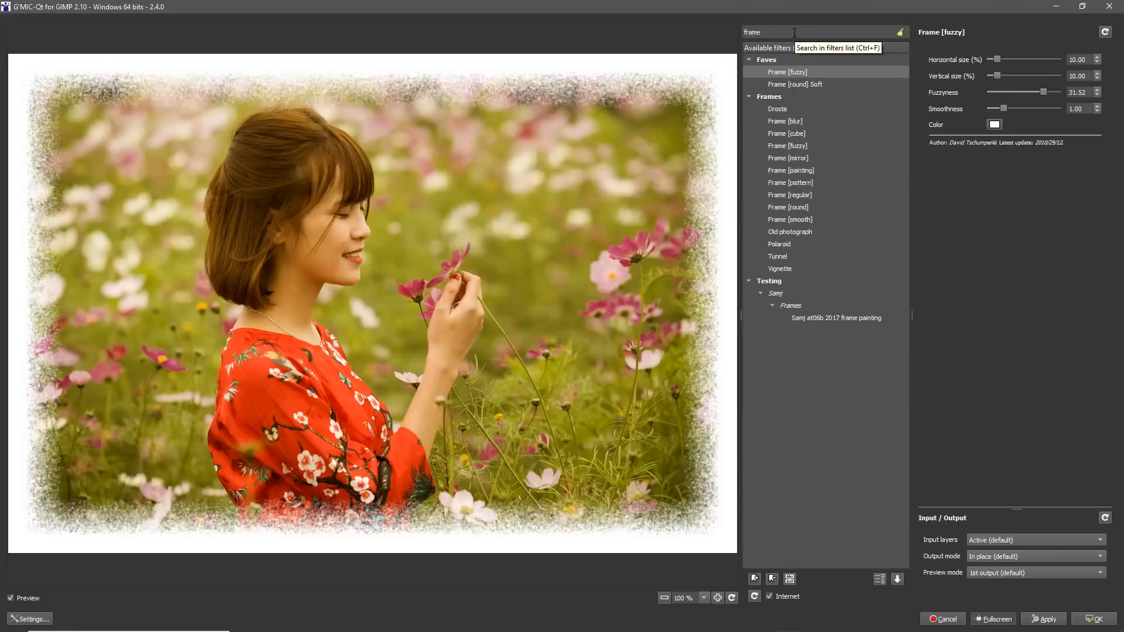
left_click(796, 195)
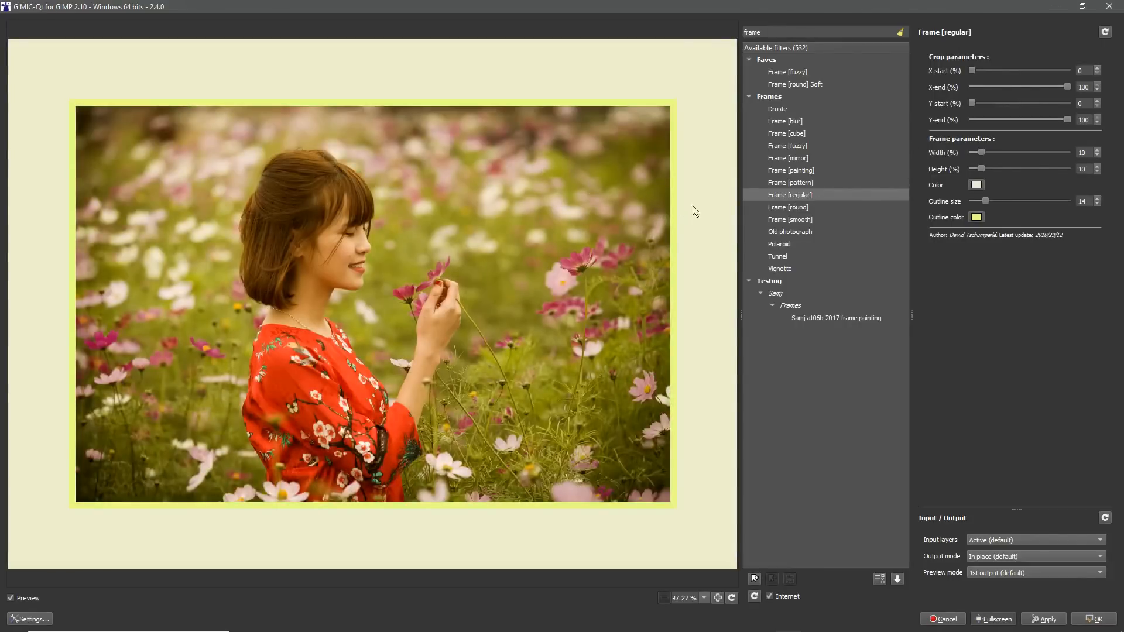
Try the outline color #faf8ff on the regular frame and reset the filter parameters to their defaults
left_click(976, 217)
left_click_drag(655, 282, 600, 325)
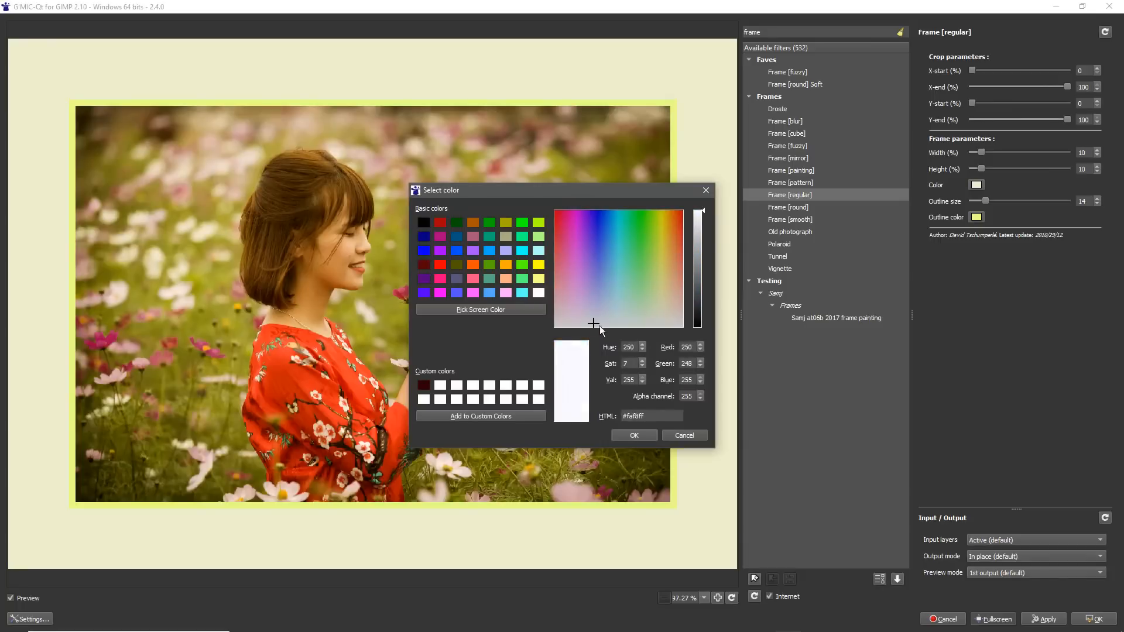
left_click(632, 435)
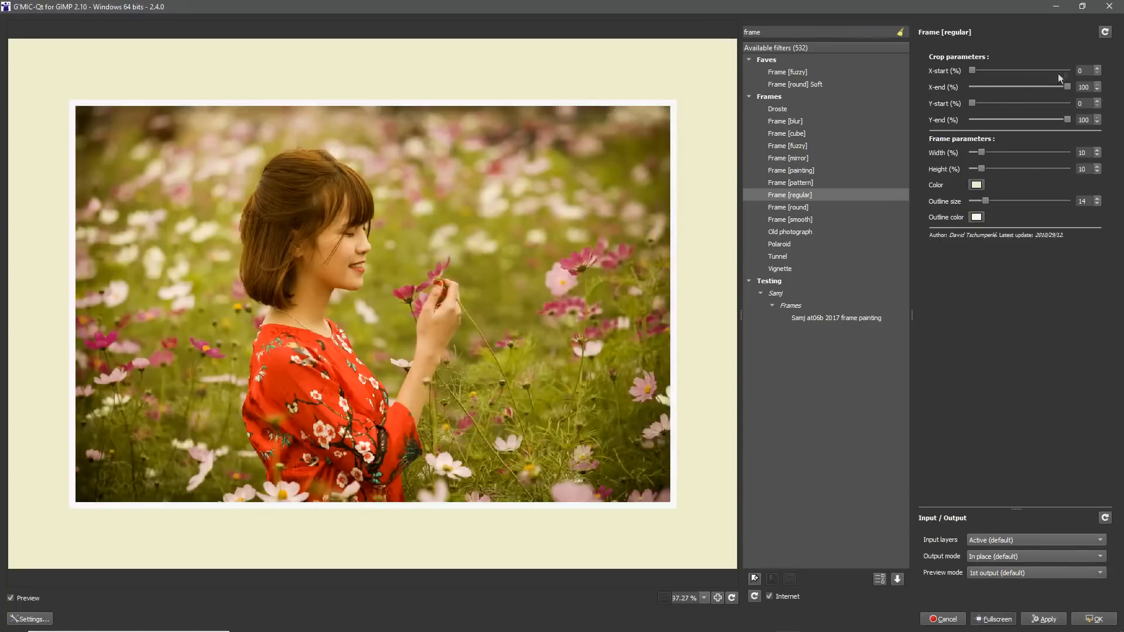
left_click(1103, 33)
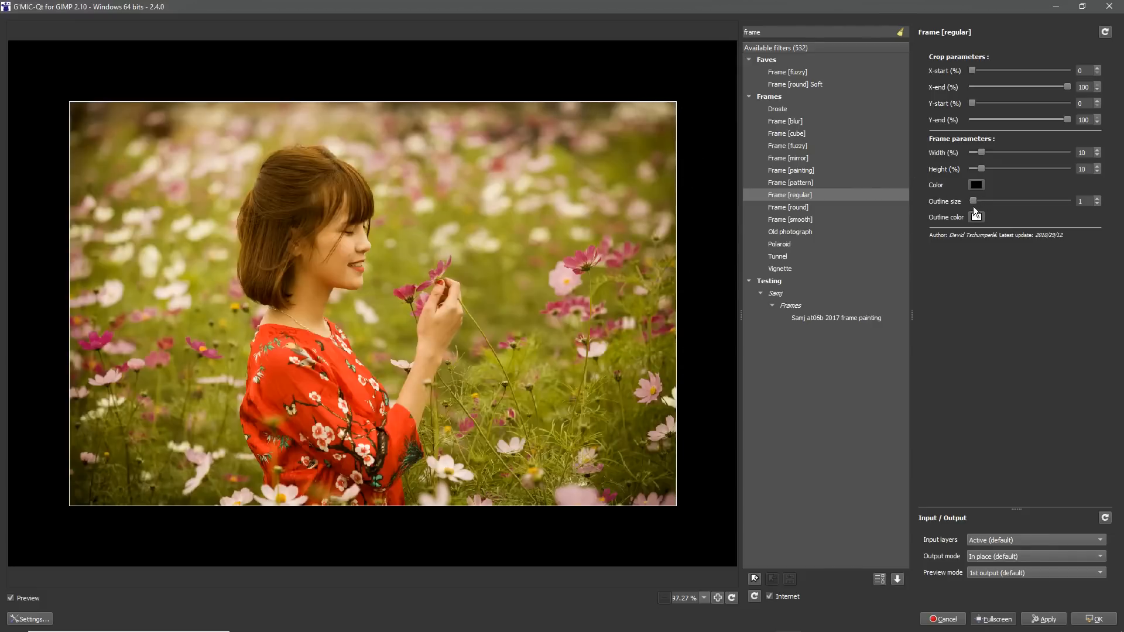
Set the regular frame's outline size to 27 and its outline color to dark grey #2c2c2c
left_click_drag(978, 202, 996, 200)
left_click(995, 200)
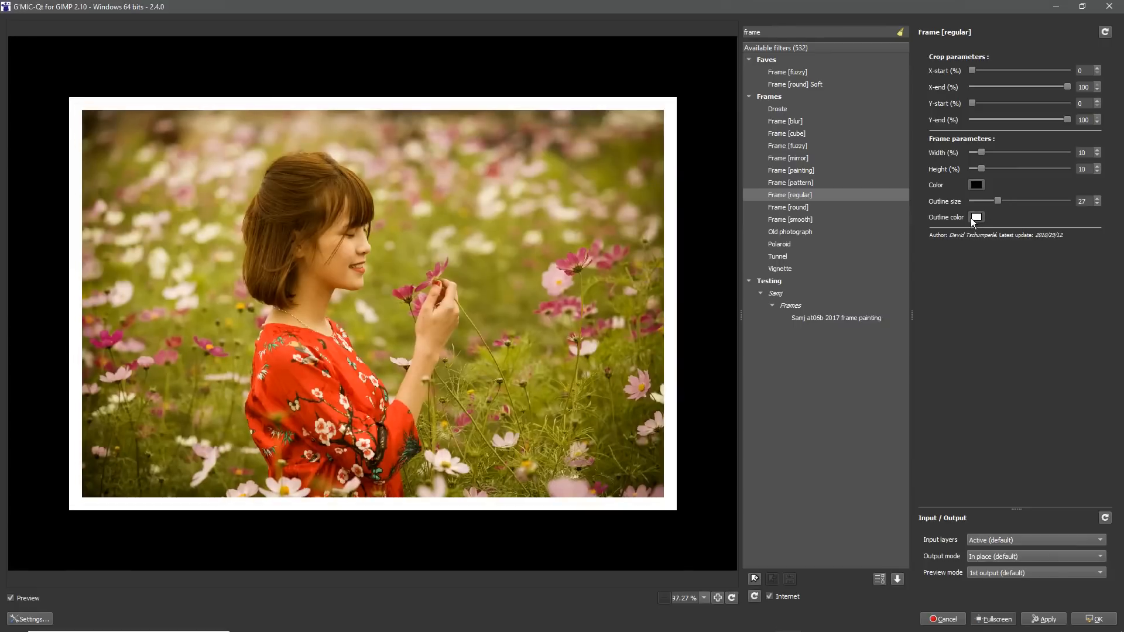
left_click(976, 217)
left_click_drag(690, 267, 696, 307)
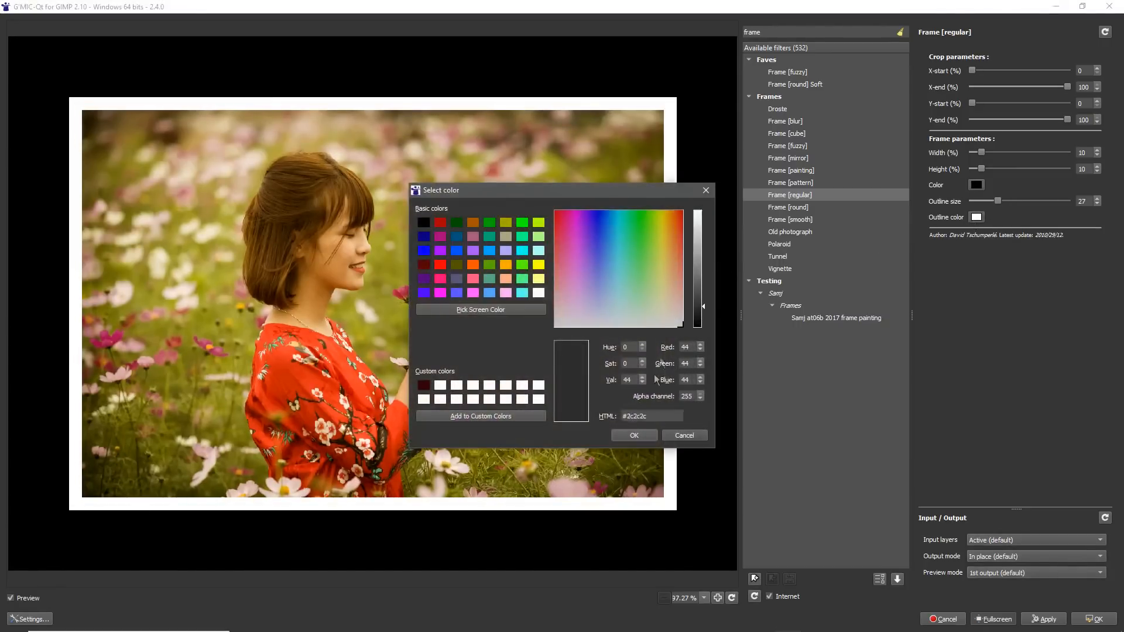
left_click(626, 436)
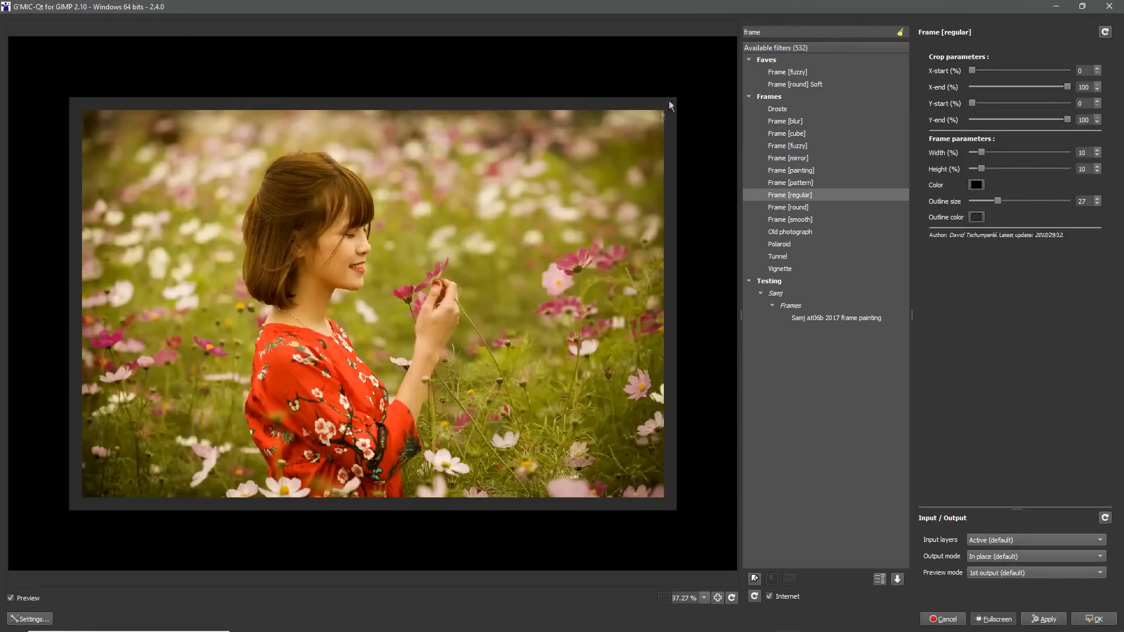
Set the regular frame's color to the near-white #f5f5f5
left_click(975, 185)
left_click_drag(699, 244, 699, 213)
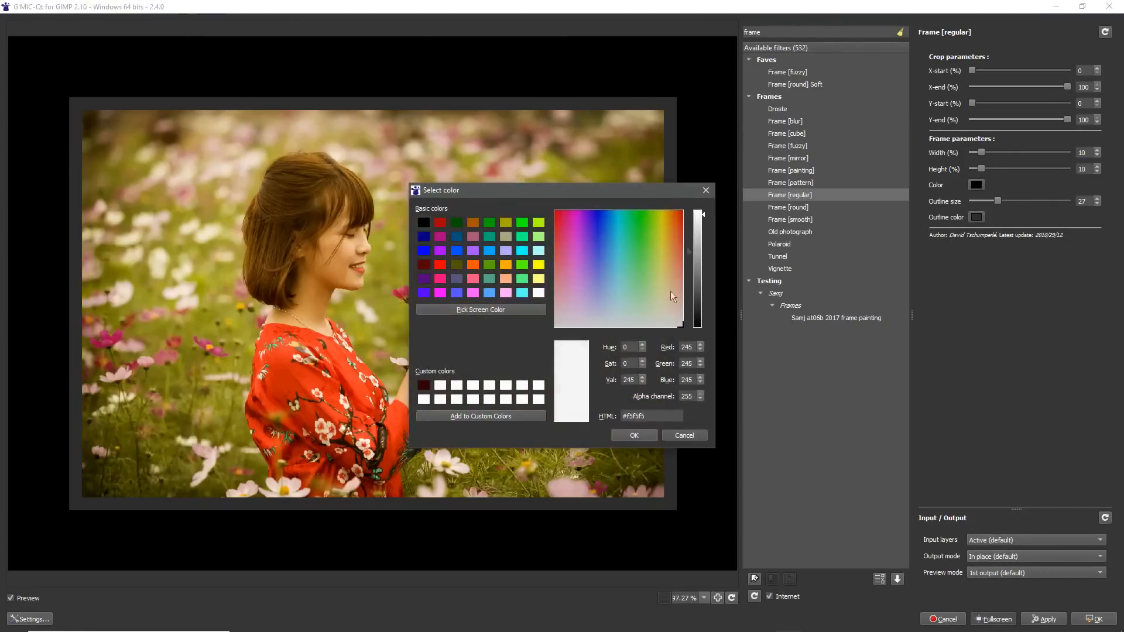
left_click(633, 436)
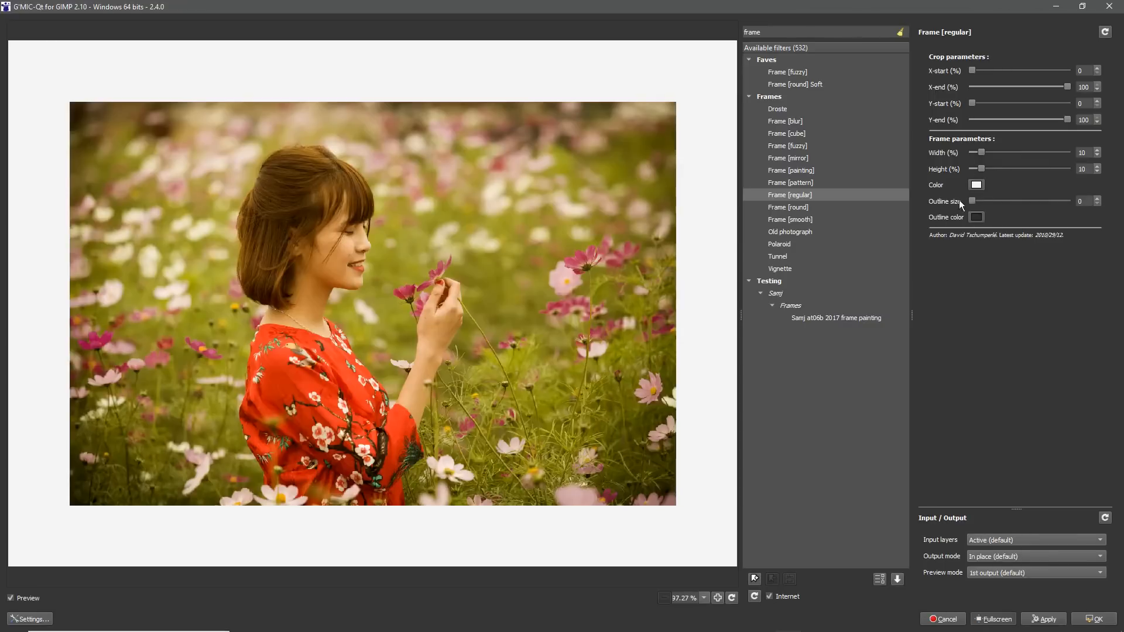
Set the frame's width and height to 0 and give it a black outline of size 55
left_click_drag(972, 201, 1004, 201)
mouse_move(980, 152)
left_mouse_down()
mouse_move(958, 159)
mouse_move(969, 169)
left_mouse_up()
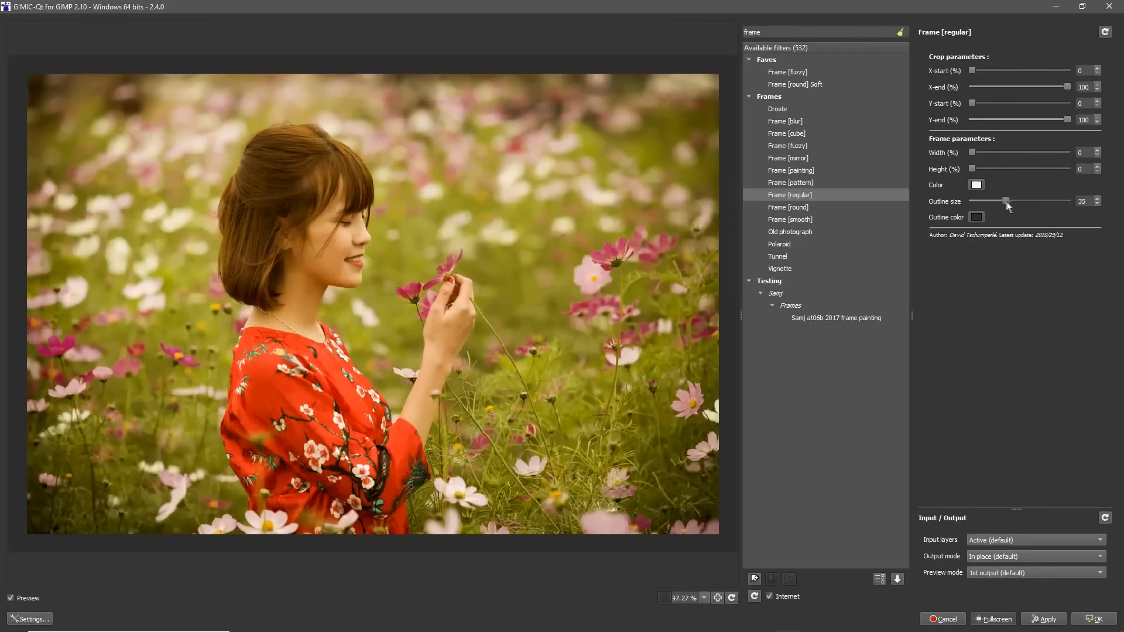
left_click_drag(1026, 202, 1005, 203)
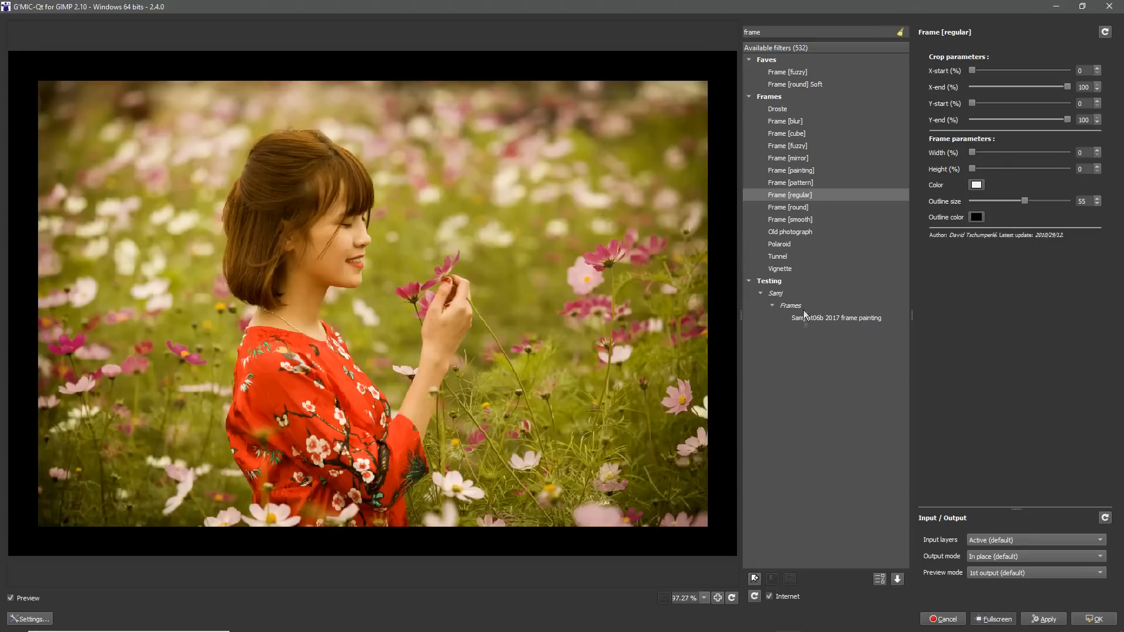
Preview the default Frame [round] and Frame [fuzzy] filters on the photo
left_click(800, 208)
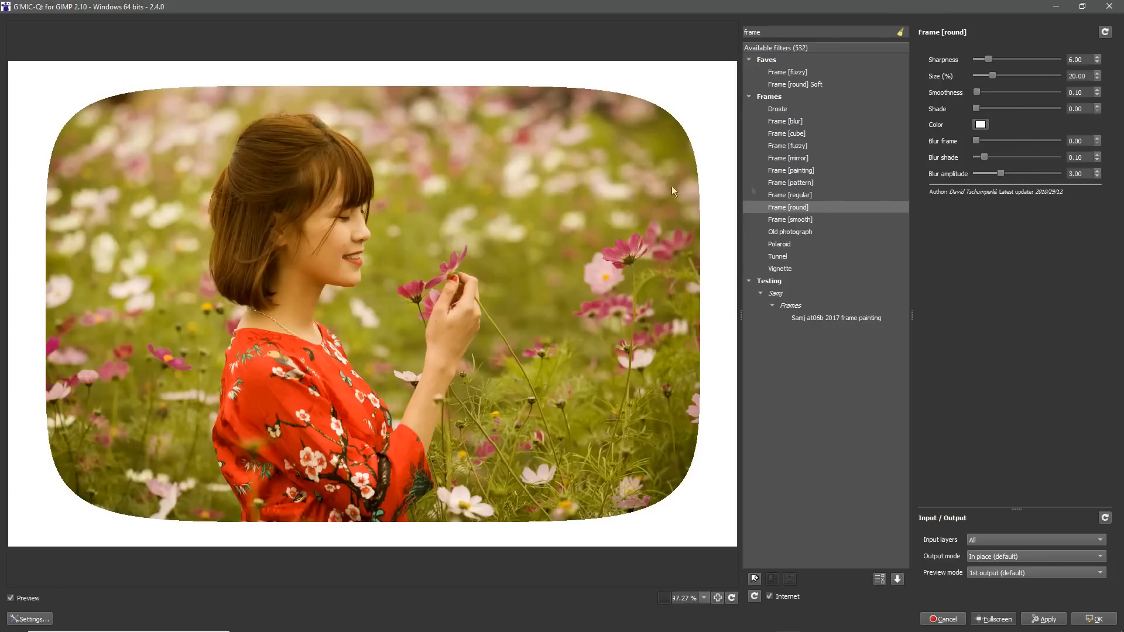
left_click(791, 147)
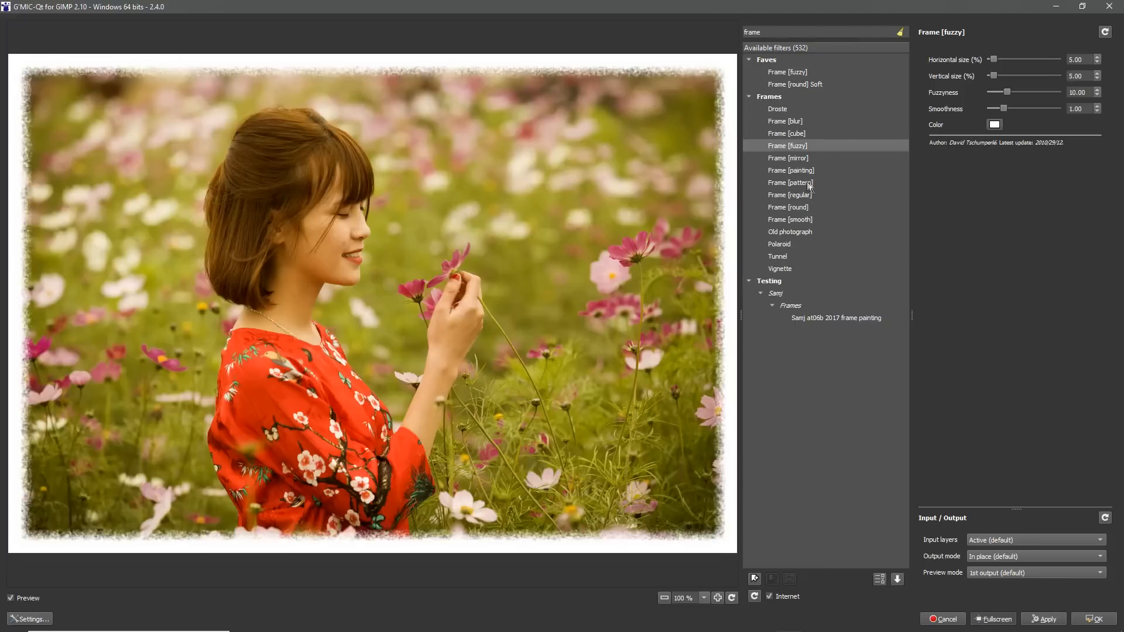
Apply the saved Frame [round] Soft filter to the photo with the output mode New layer(s)
left_click(804, 85)
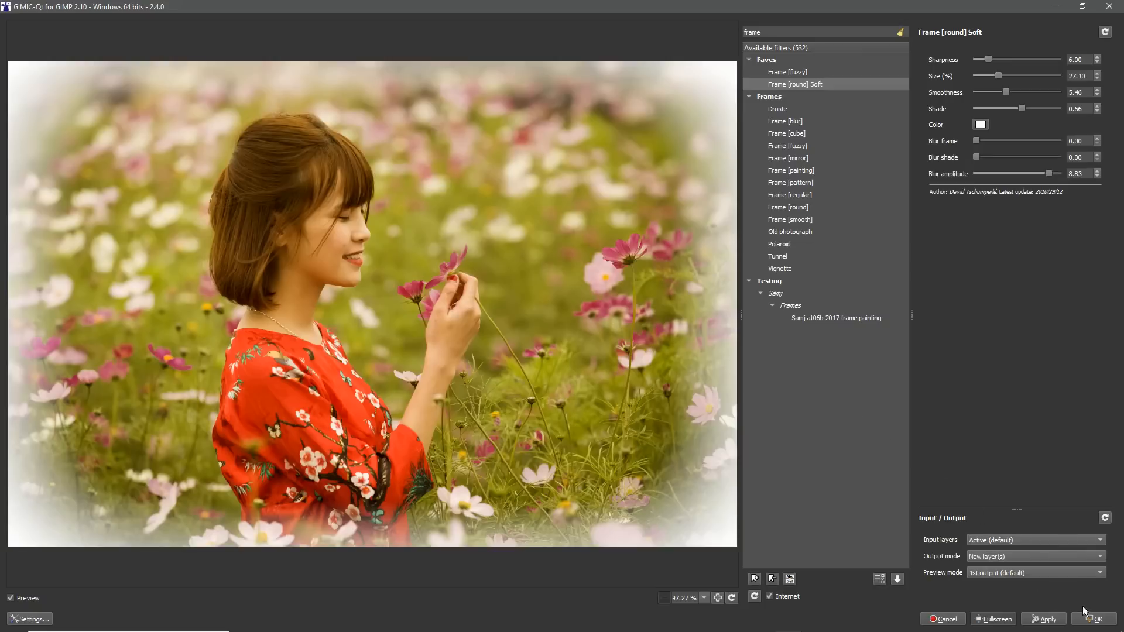
left_click(982, 553)
left_click(982, 553)
left_click(1092, 625)
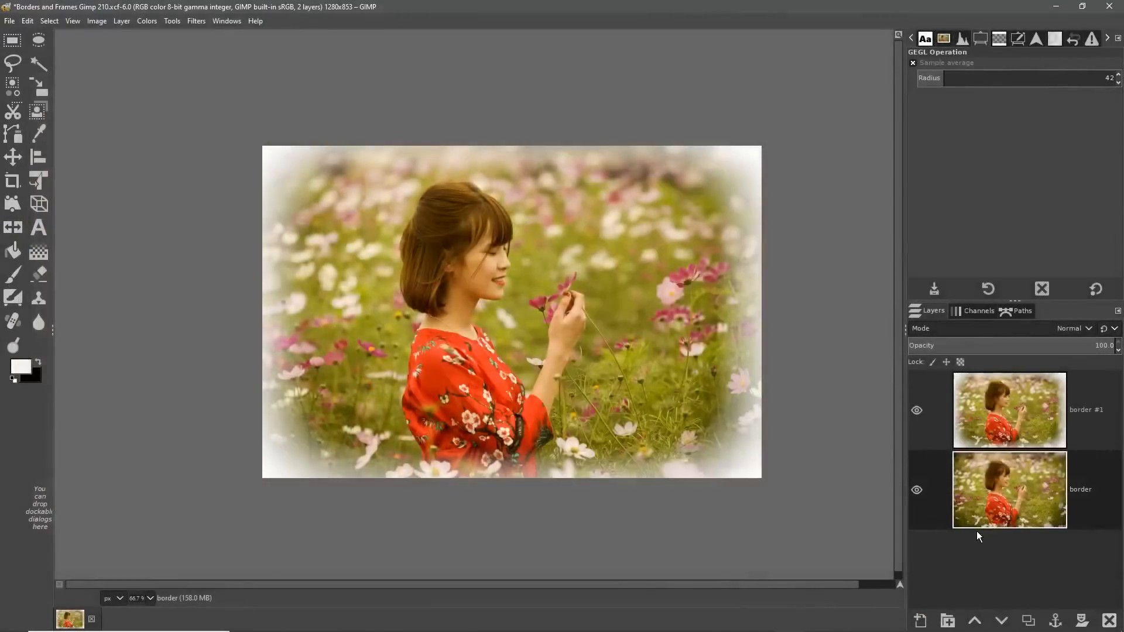
Toggle the visibility of the border #1 layer to compare the soft frame with the original photo
left_click(917, 411)
left_click(917, 411)
left_click(919, 407)
left_click(919, 407)
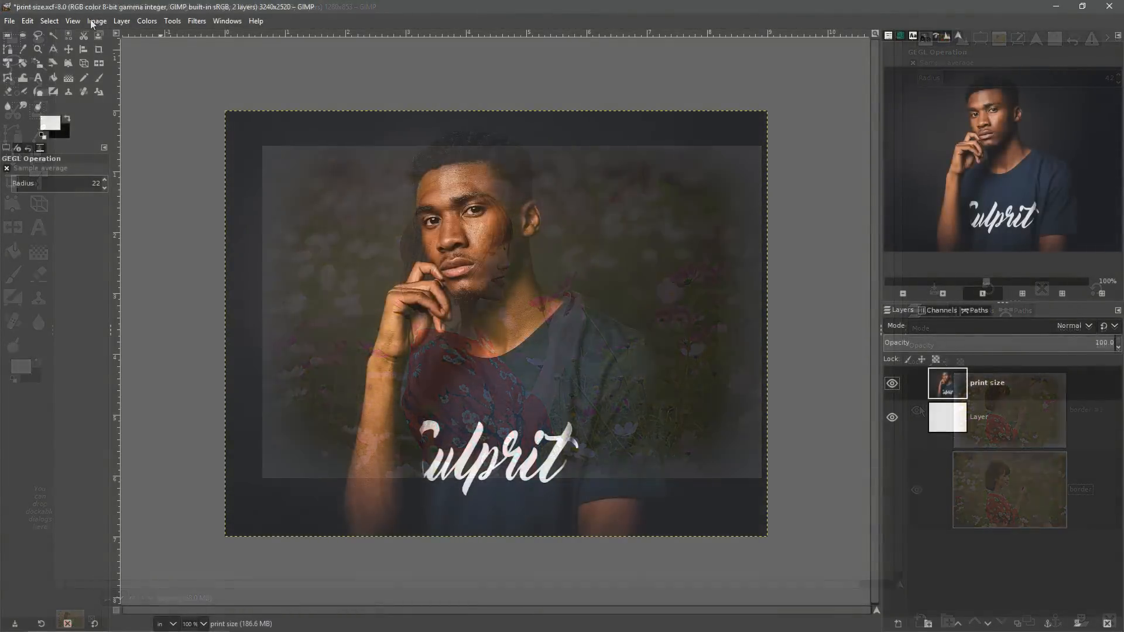
Fit the canvas of the print size image to its layers
left_click(91, 21)
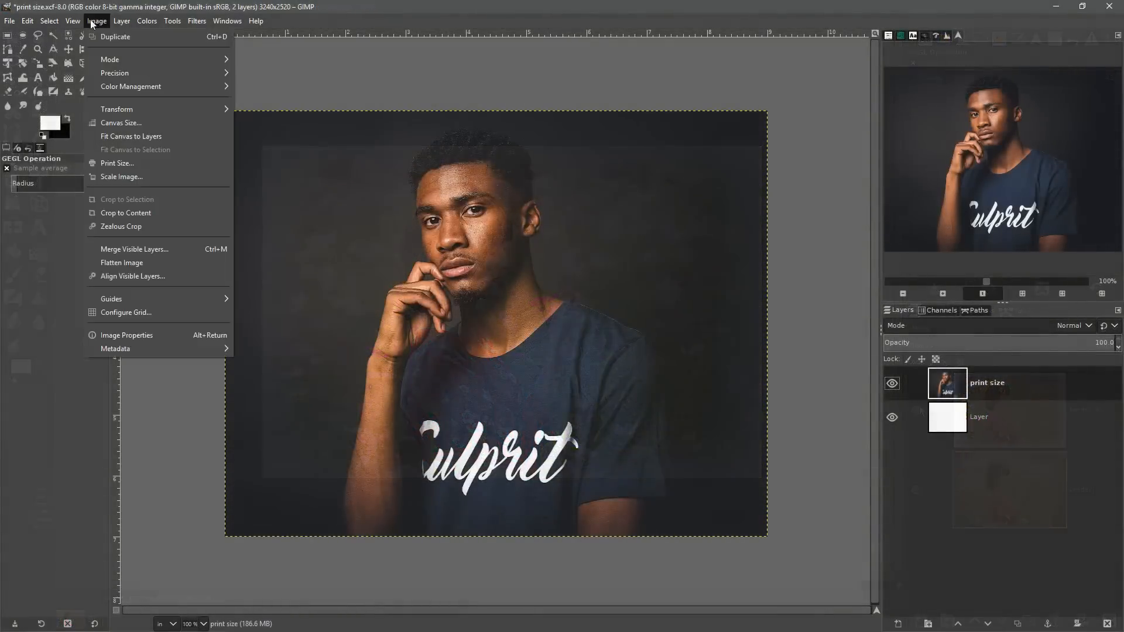
left_click(135, 138)
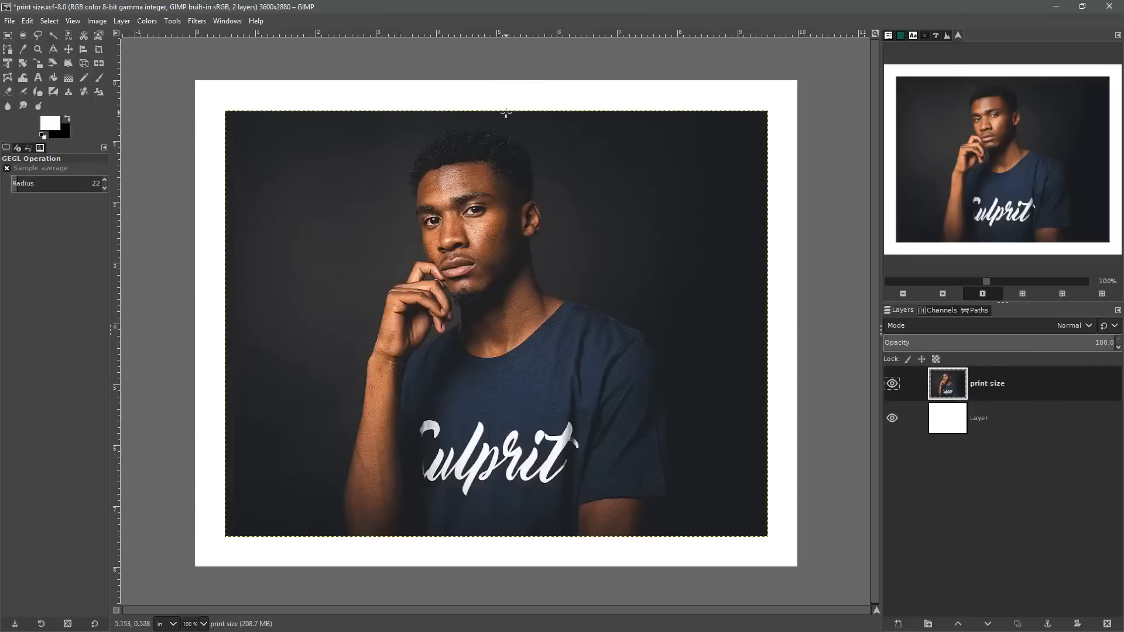